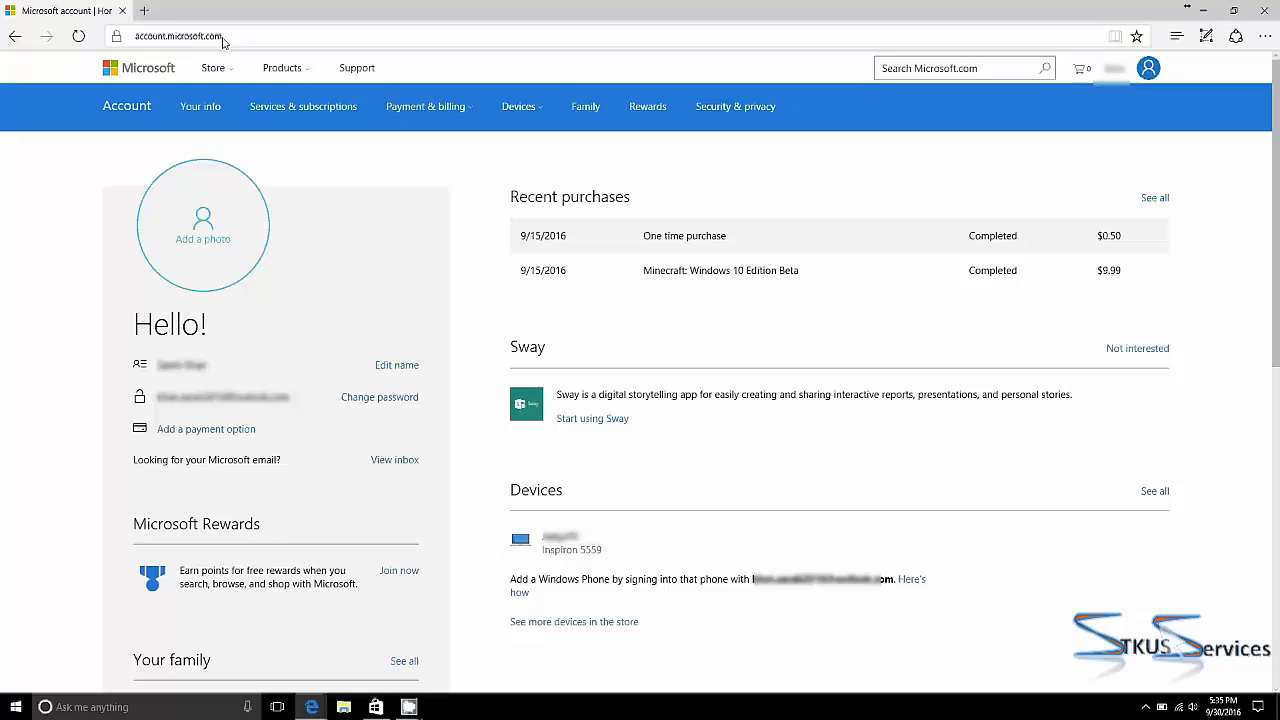
- Search Windows for the account settings, open them and go to the Family & other people section
key("super")
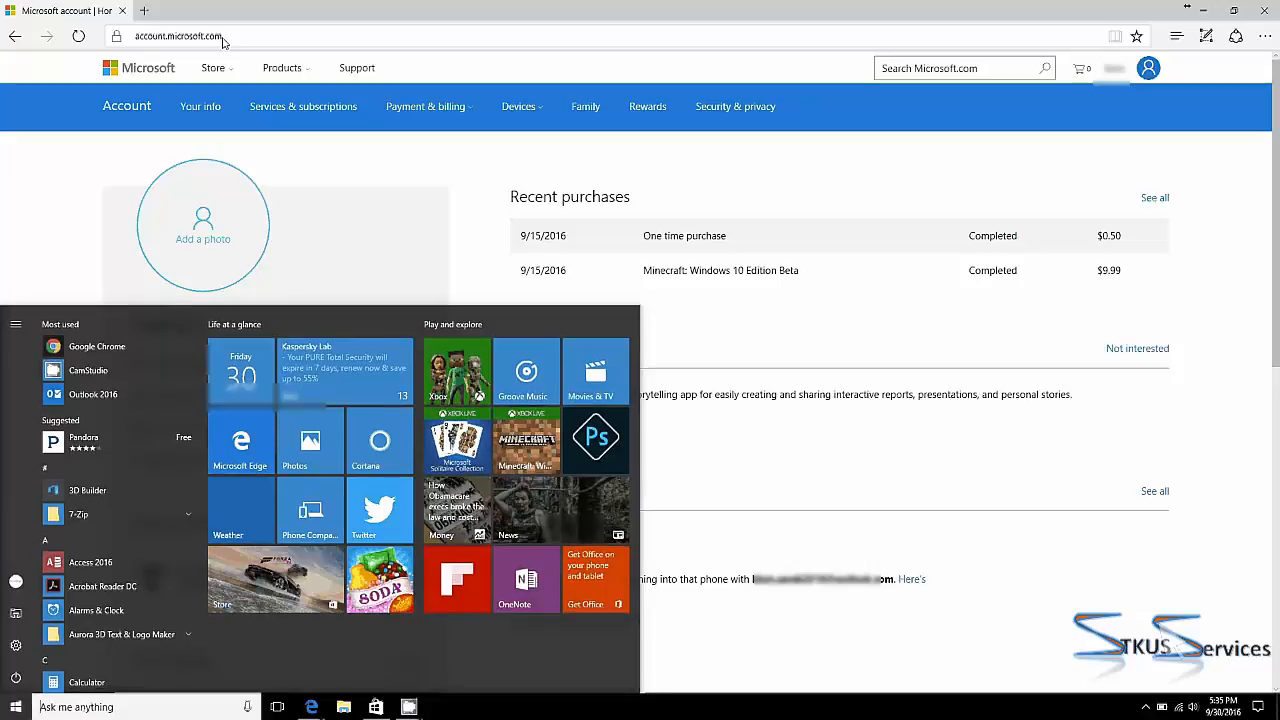
type("a")
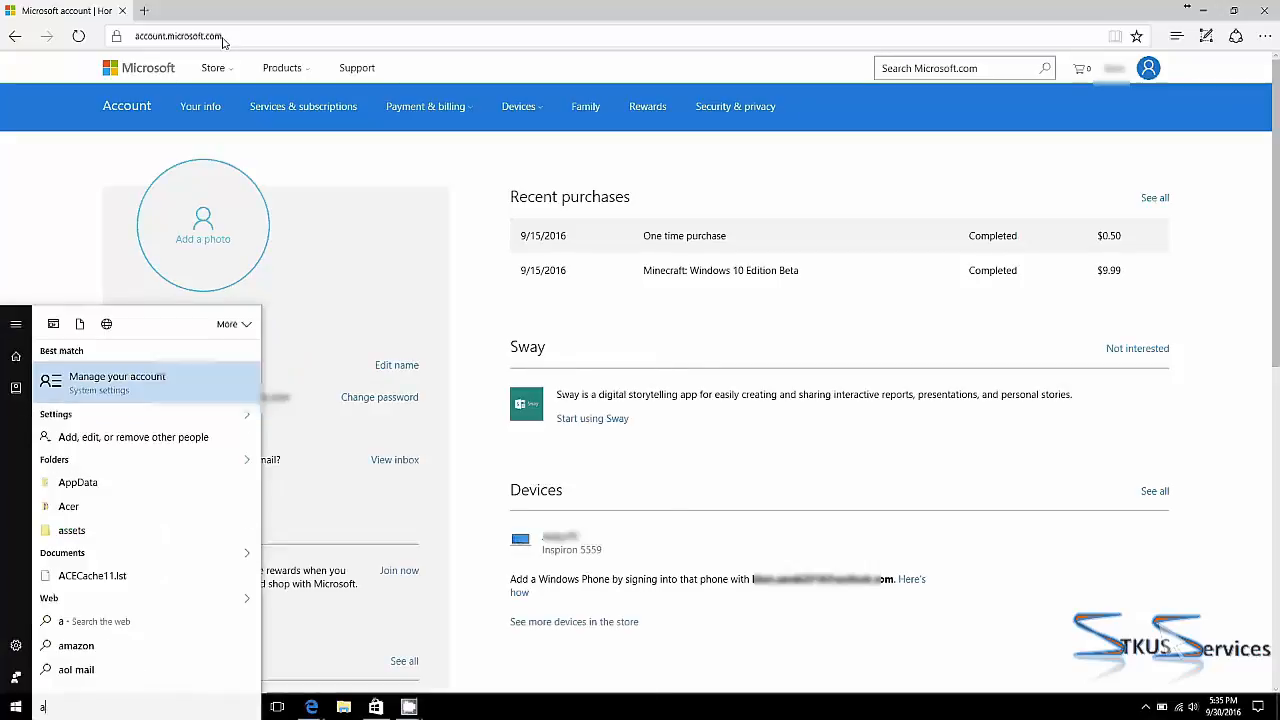
type("cc")
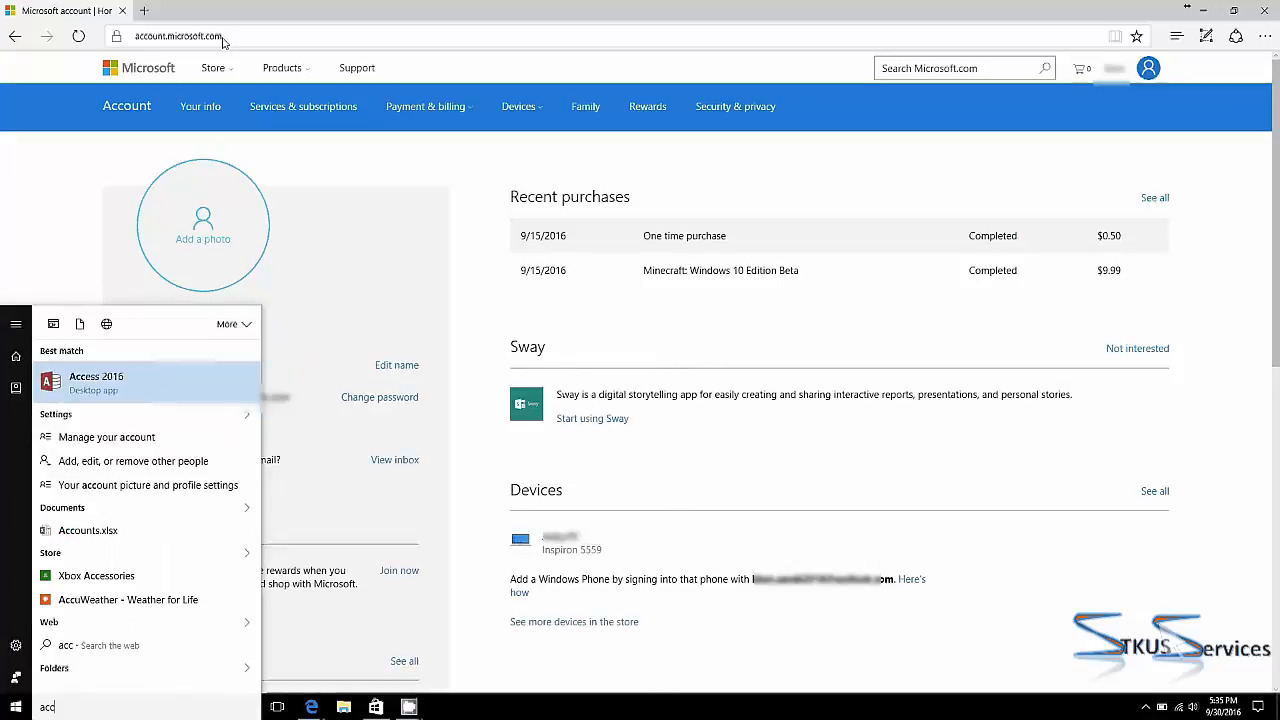
type("ou")
key("Return")
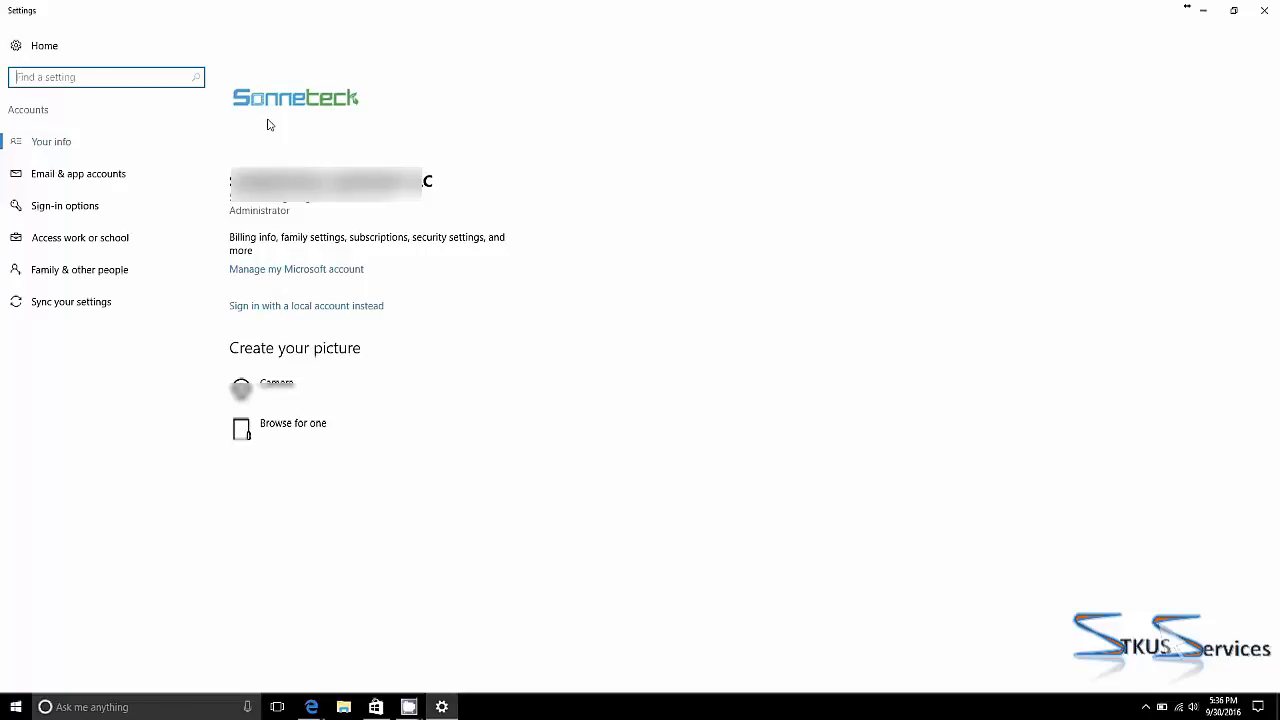
left_click(79, 278)
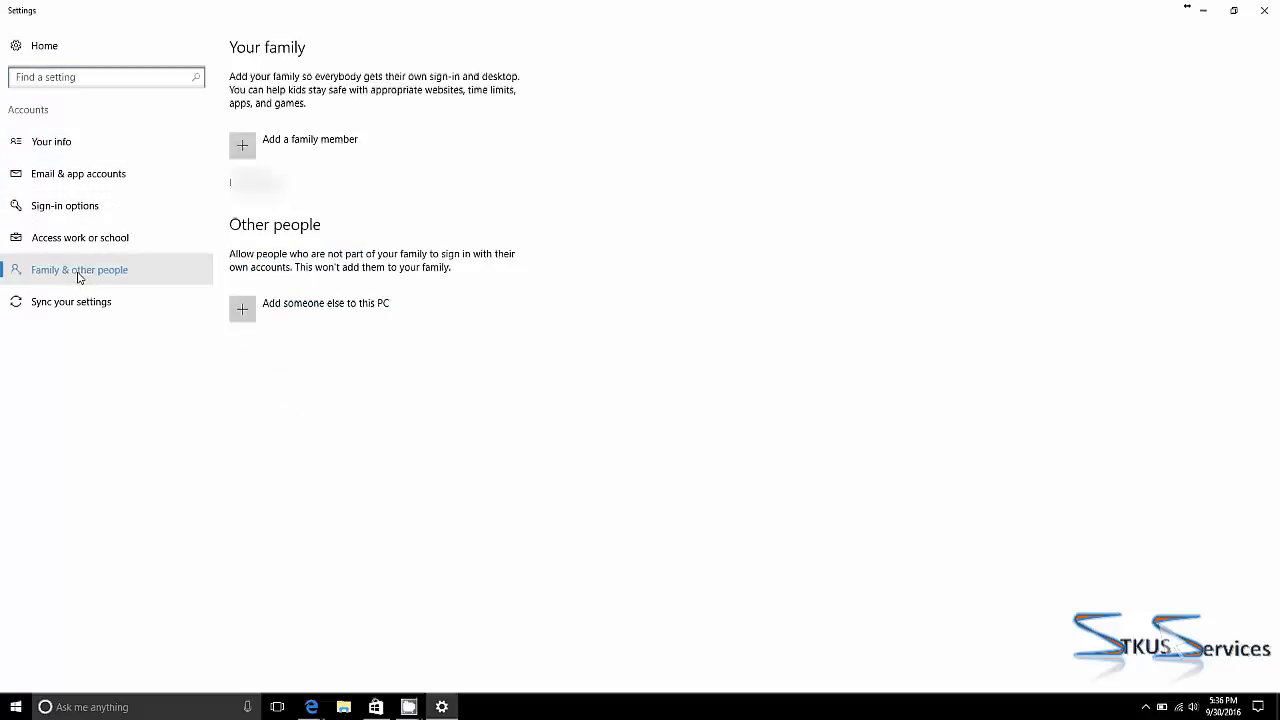
- Look at the add-a-child option in the family member form, and exit the form and Settings without adding anyone
left_click(295, 141)
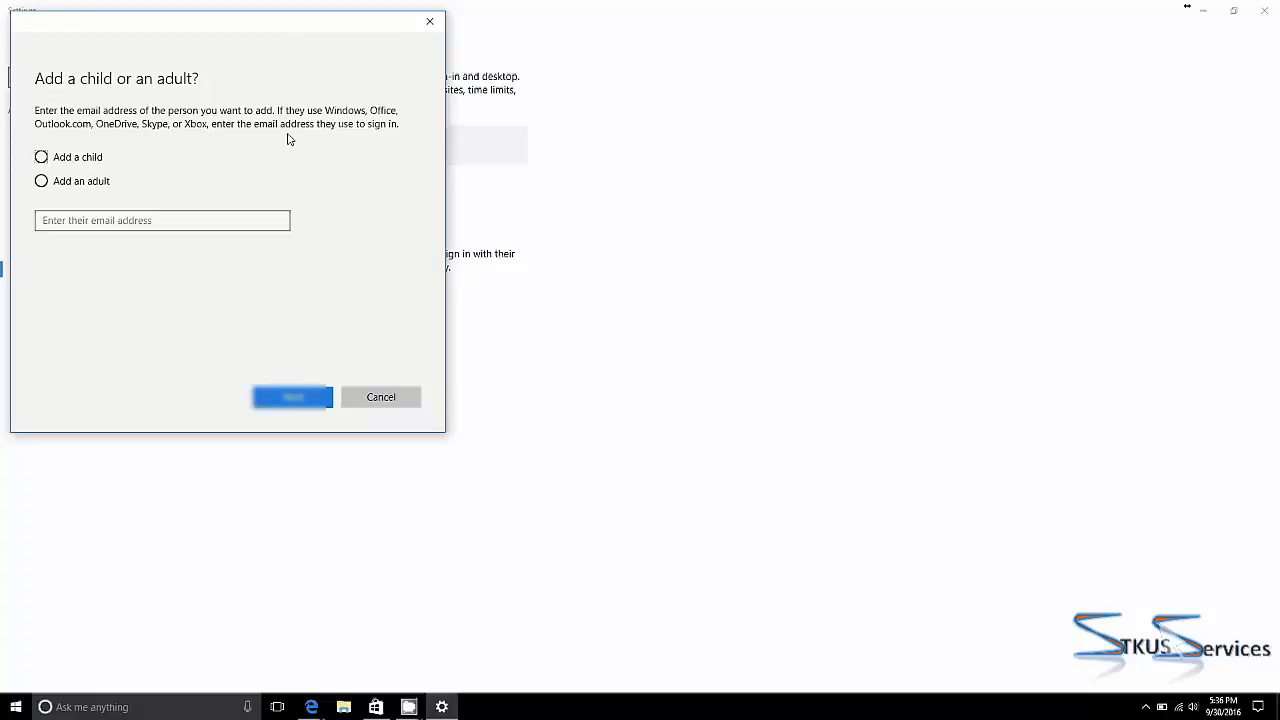
left_click(78, 160)
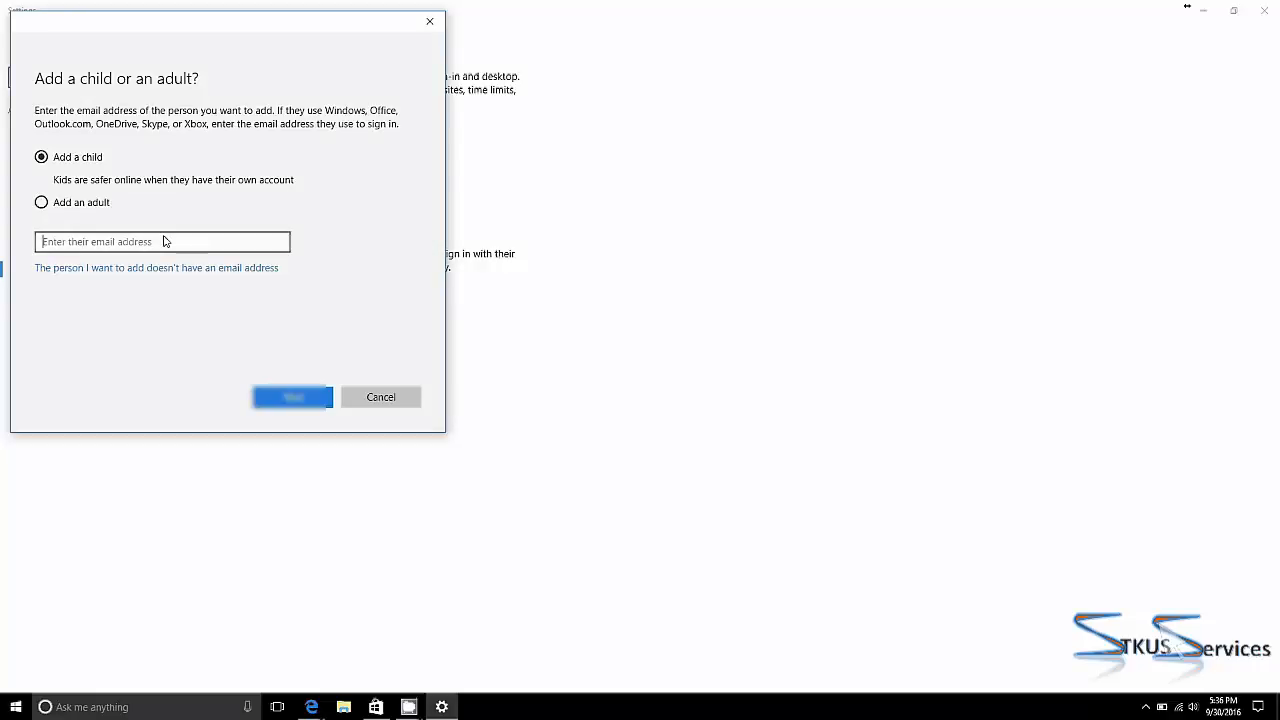
left_click(430, 22)
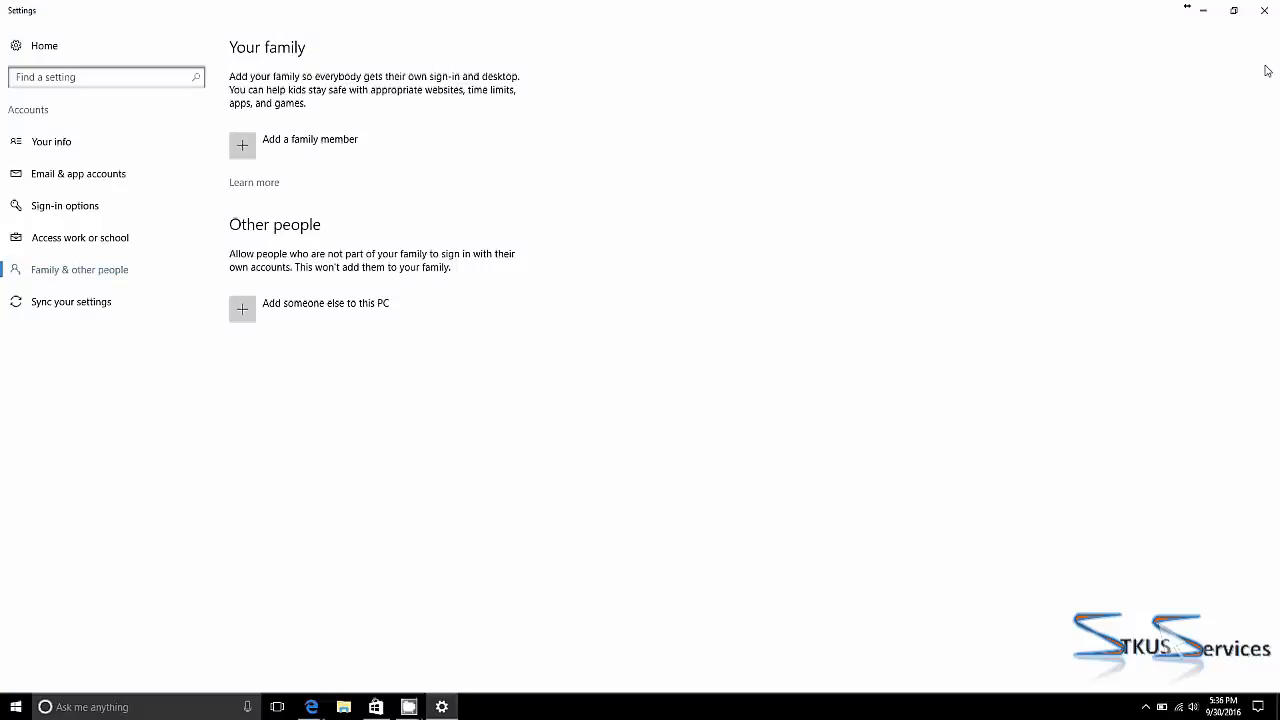
left_click(1264, 11)
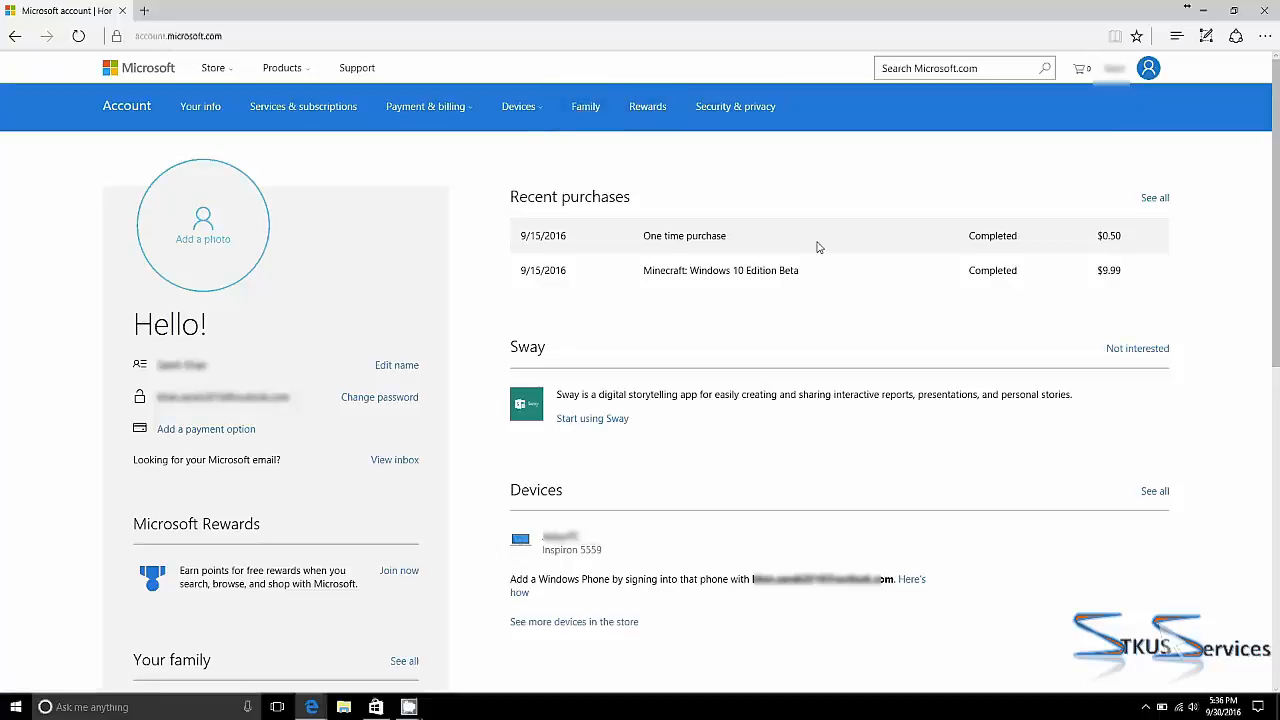
- Check the one time purchase among the recent purchases and open the child's recent activity from the Microsoft account's family page
left_click_drag(1131, 237, 519, 245)
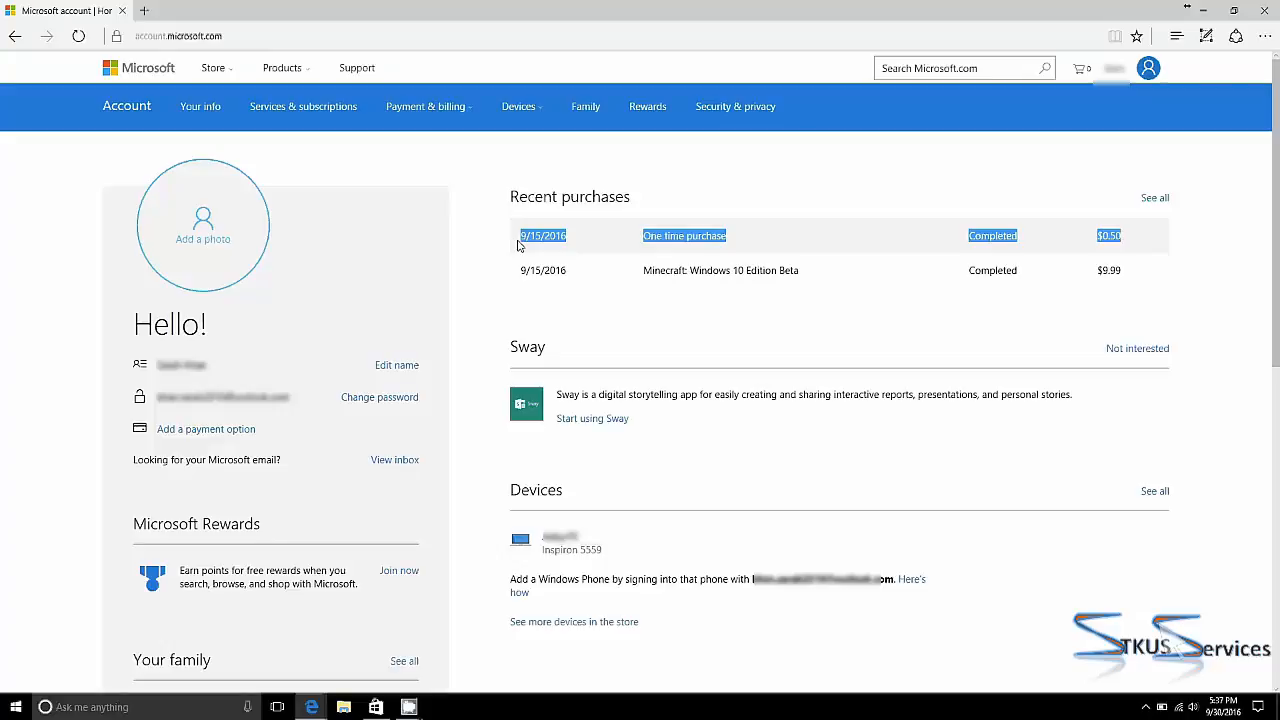
left_click(558, 240)
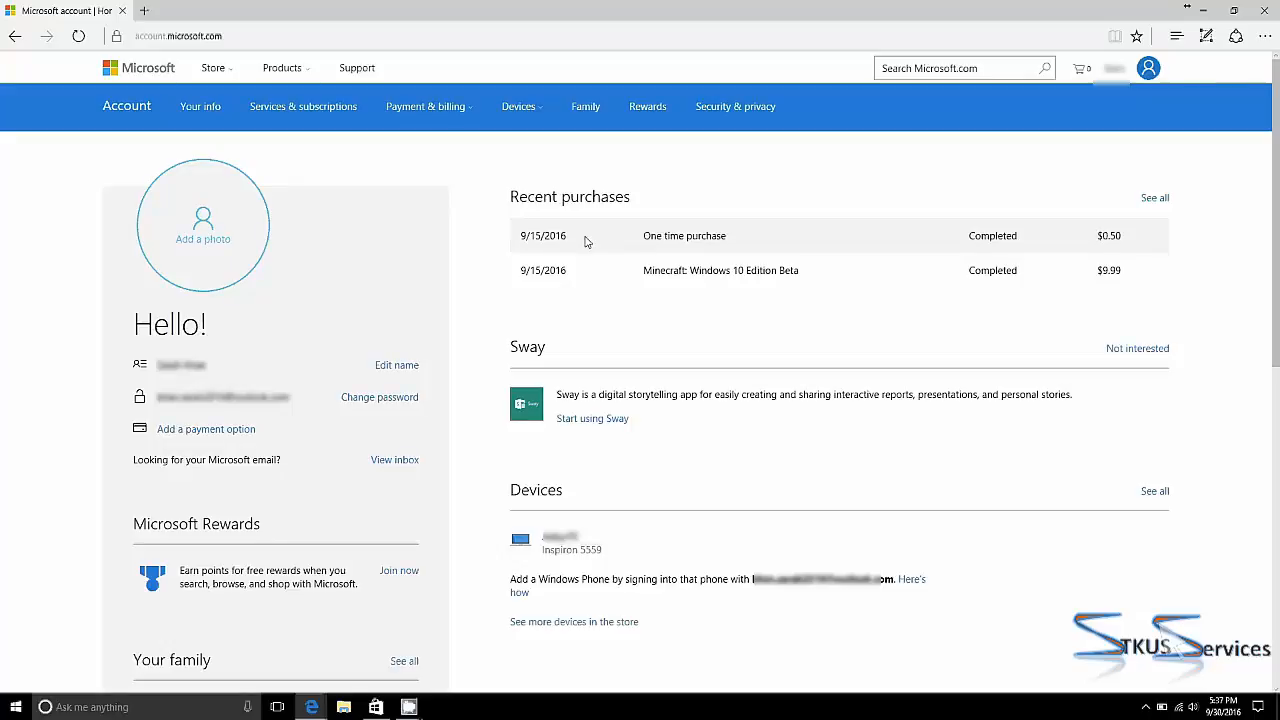
left_click(576, 102)
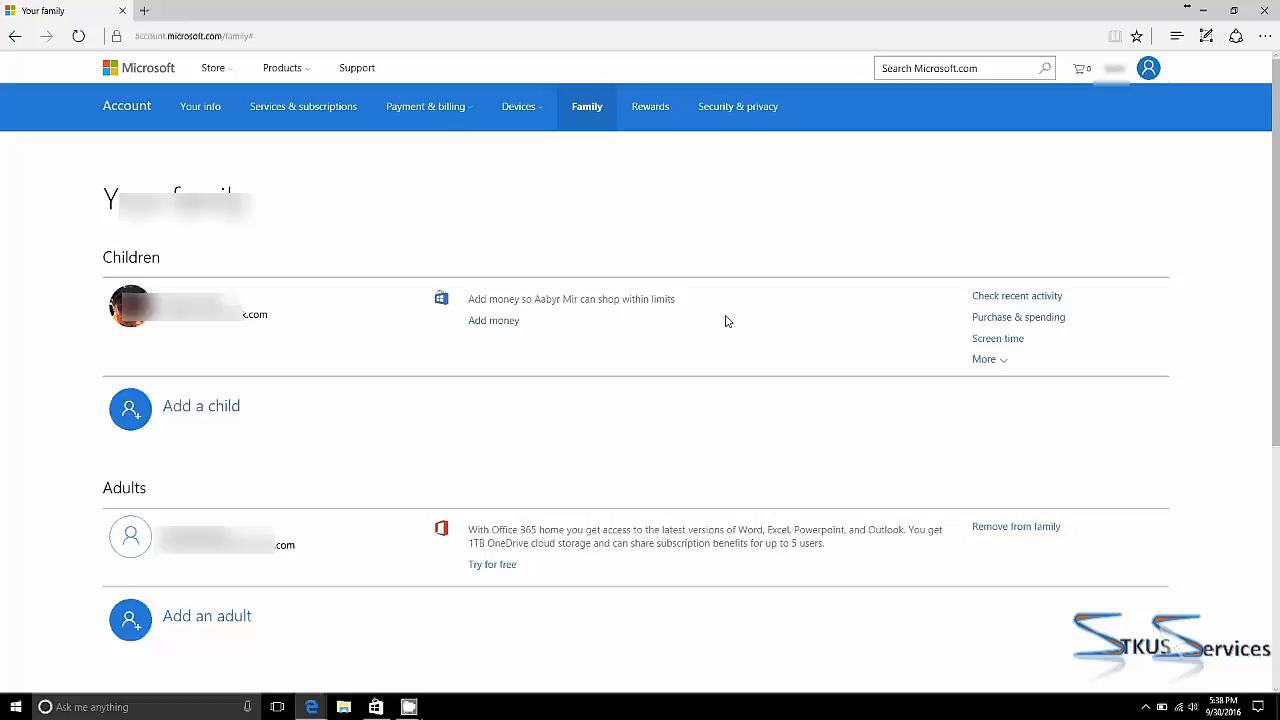
left_click(990, 300)
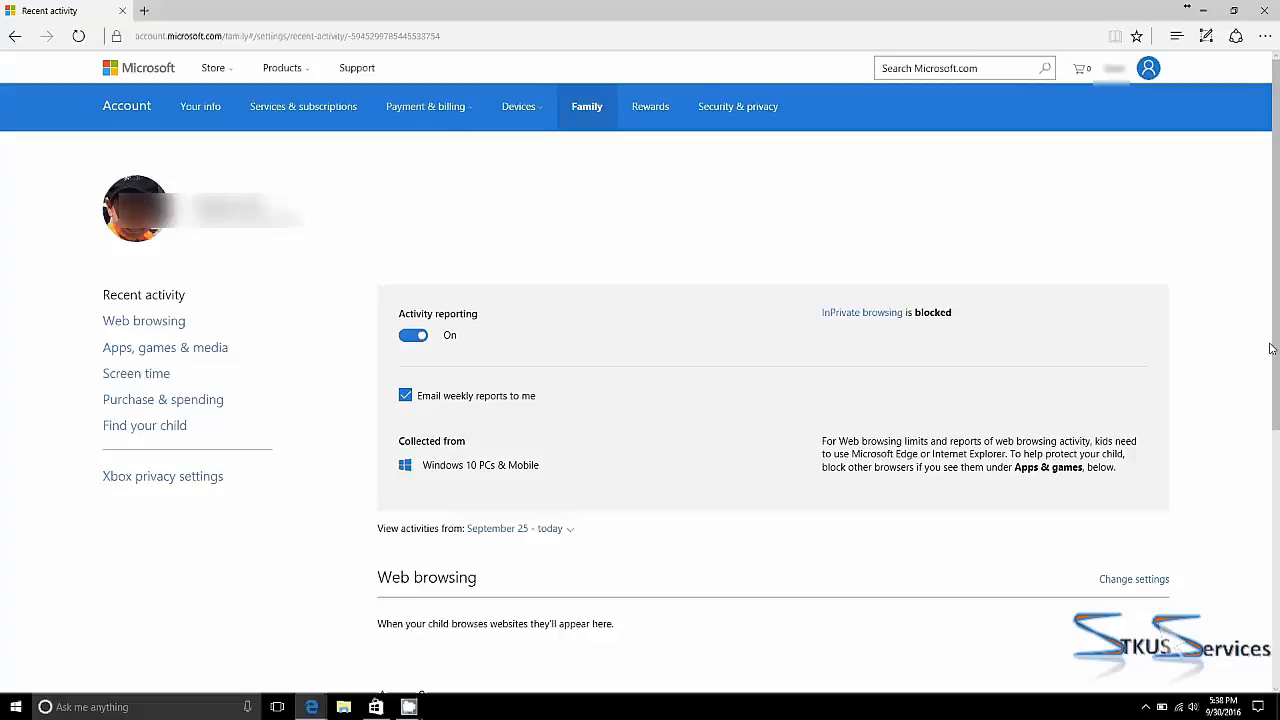
- Display the child's activities for the period September 18 - September 24
left_click_drag(1275, 344, 1277, 525)
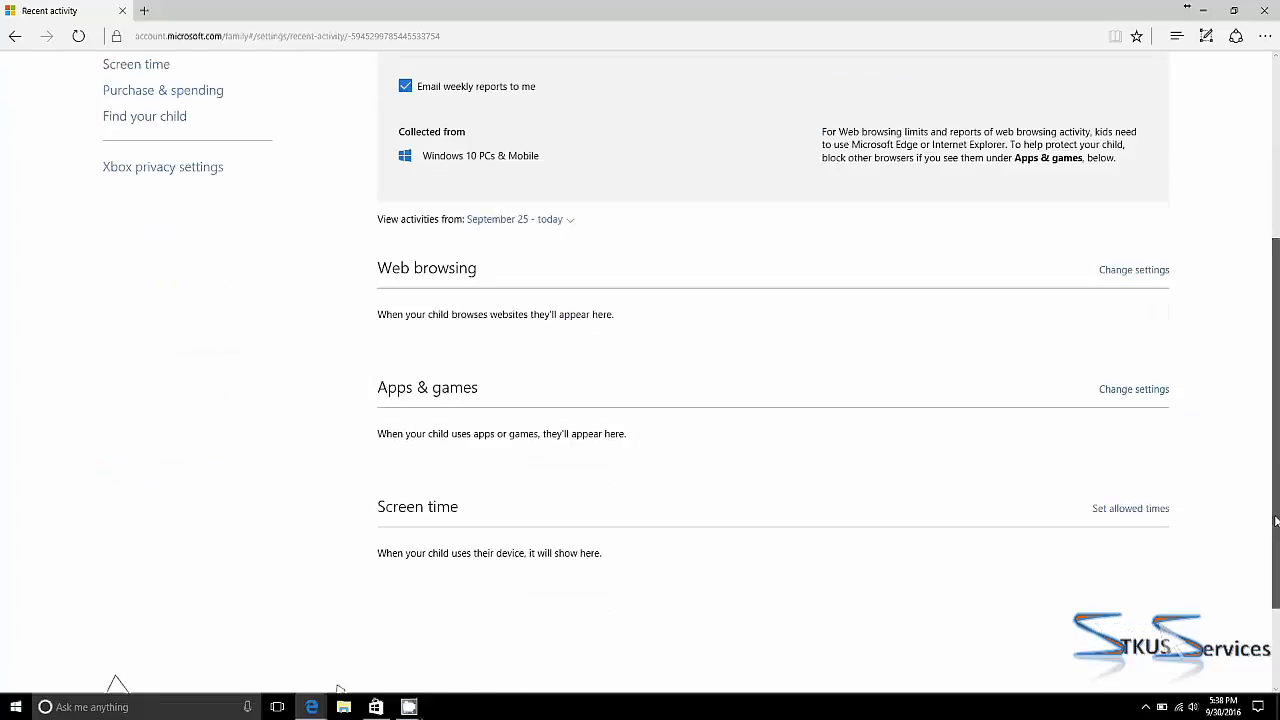
left_click(523, 220)
left_click(522, 243)
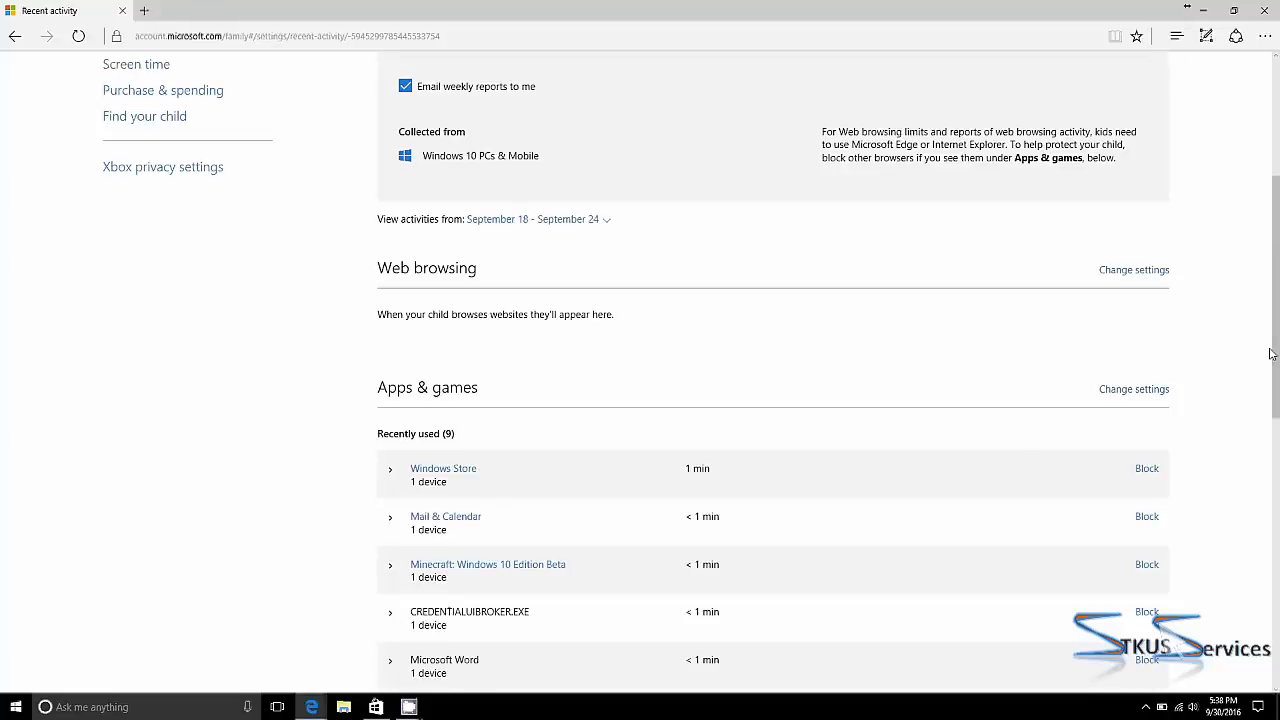
- Expand the full list of the child's recently used apps and games and review the screen time chart
left_click_drag(1276, 356, 1277, 425)
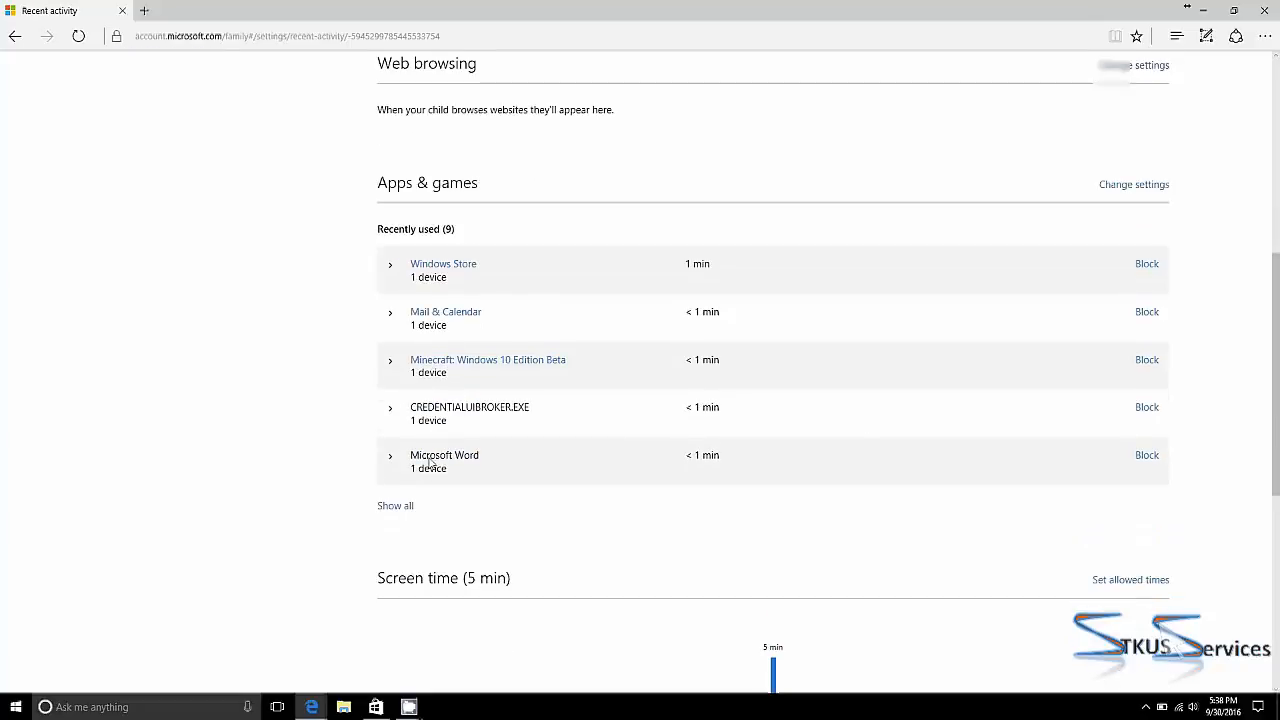
left_click(396, 506)
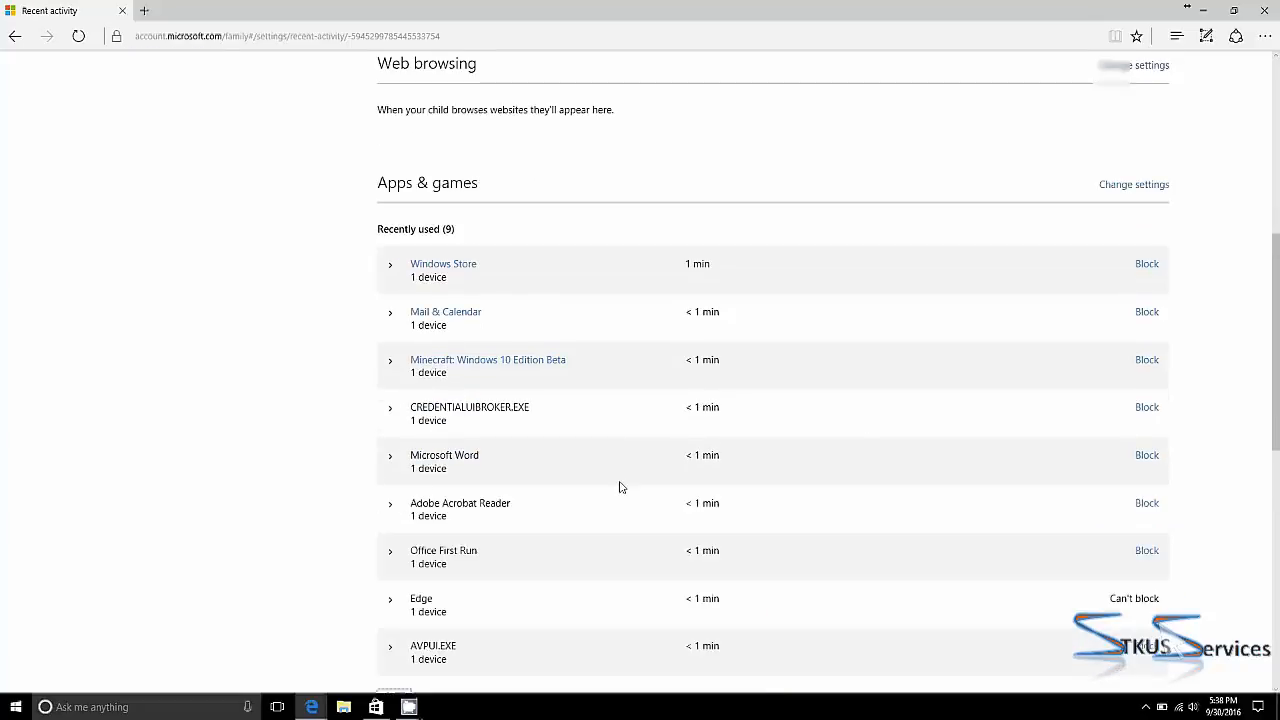
left_click_drag(1276, 397, 1258, 500)
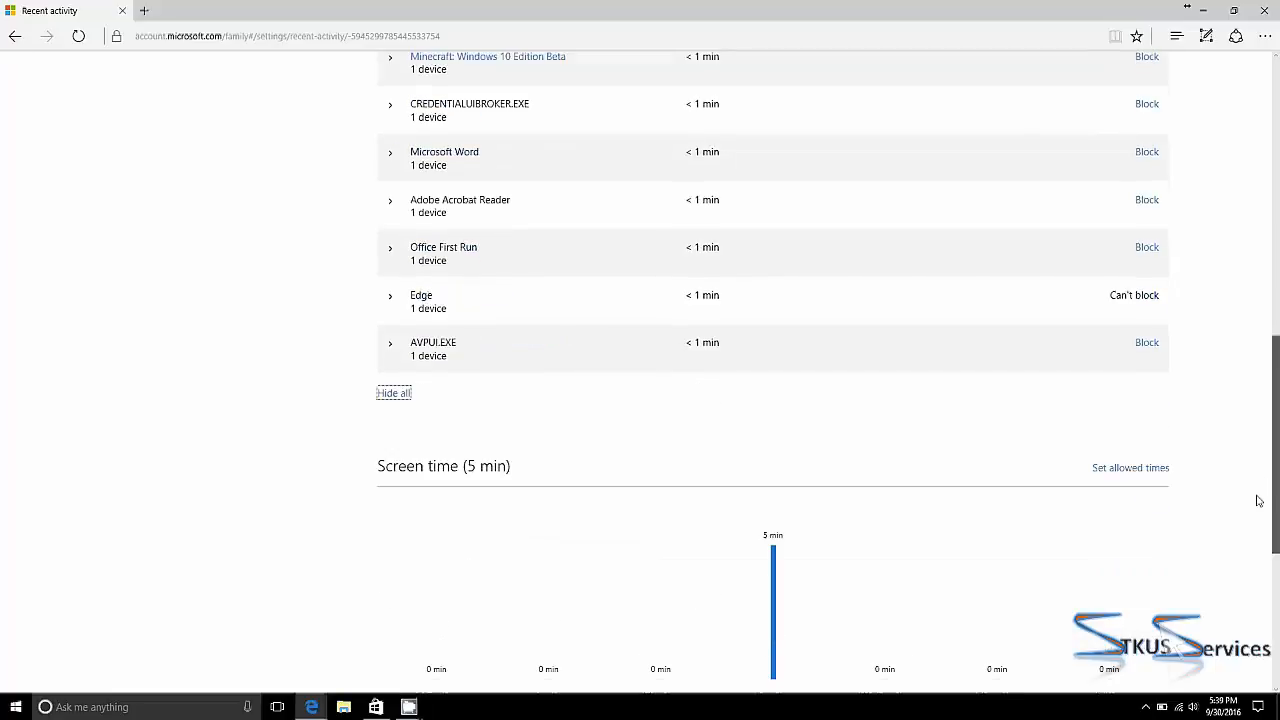
scroll(1258, 500, "down", 3)
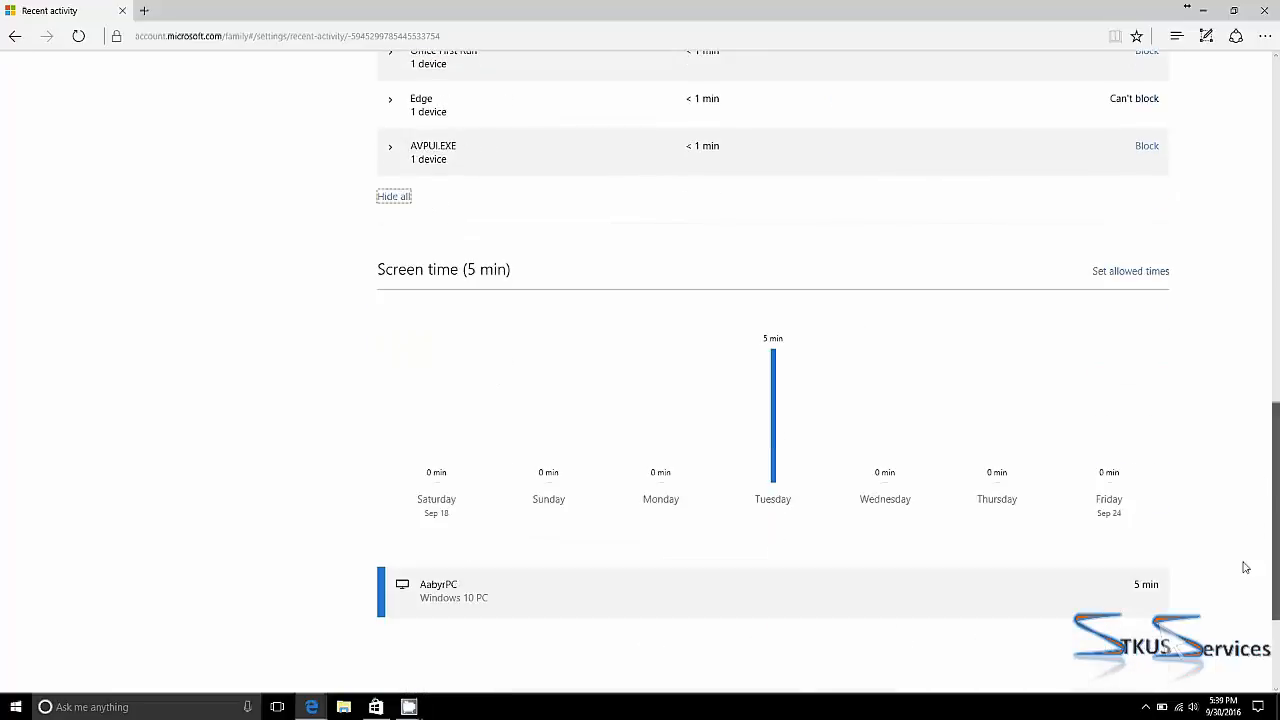
scroll(1246, 575, "down", 3)
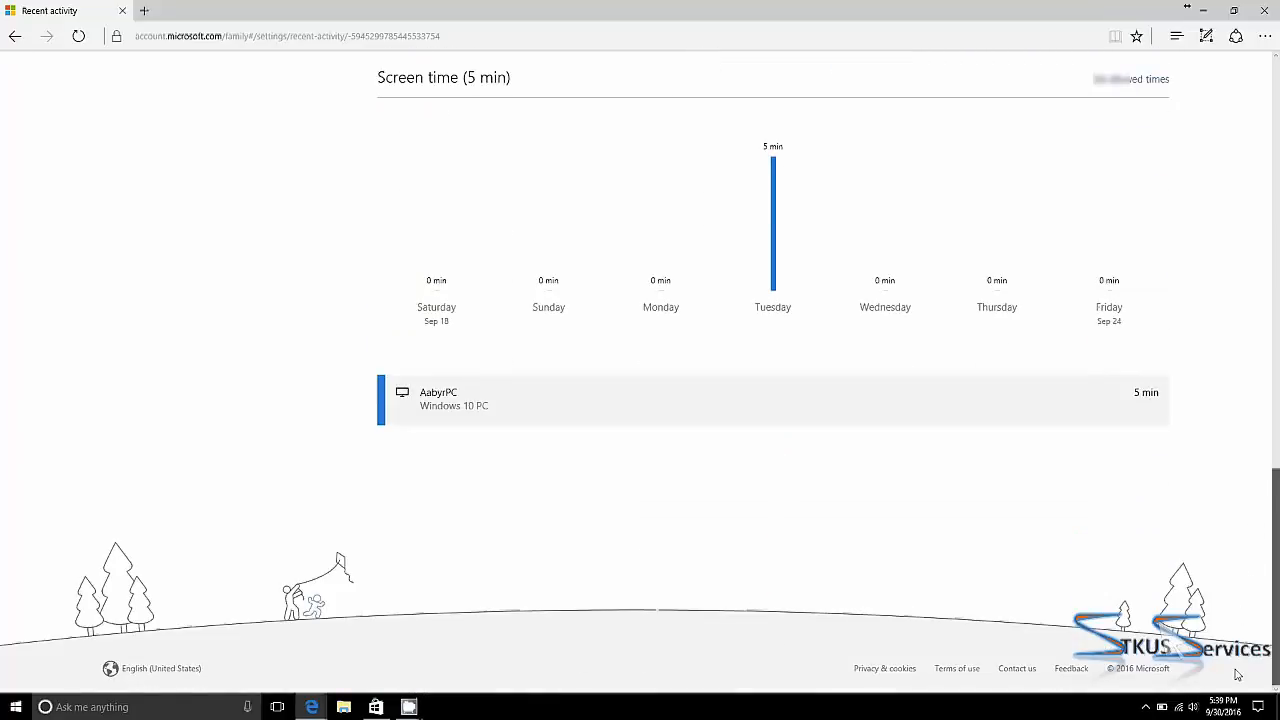
scroll(787, 249, "up", 15)
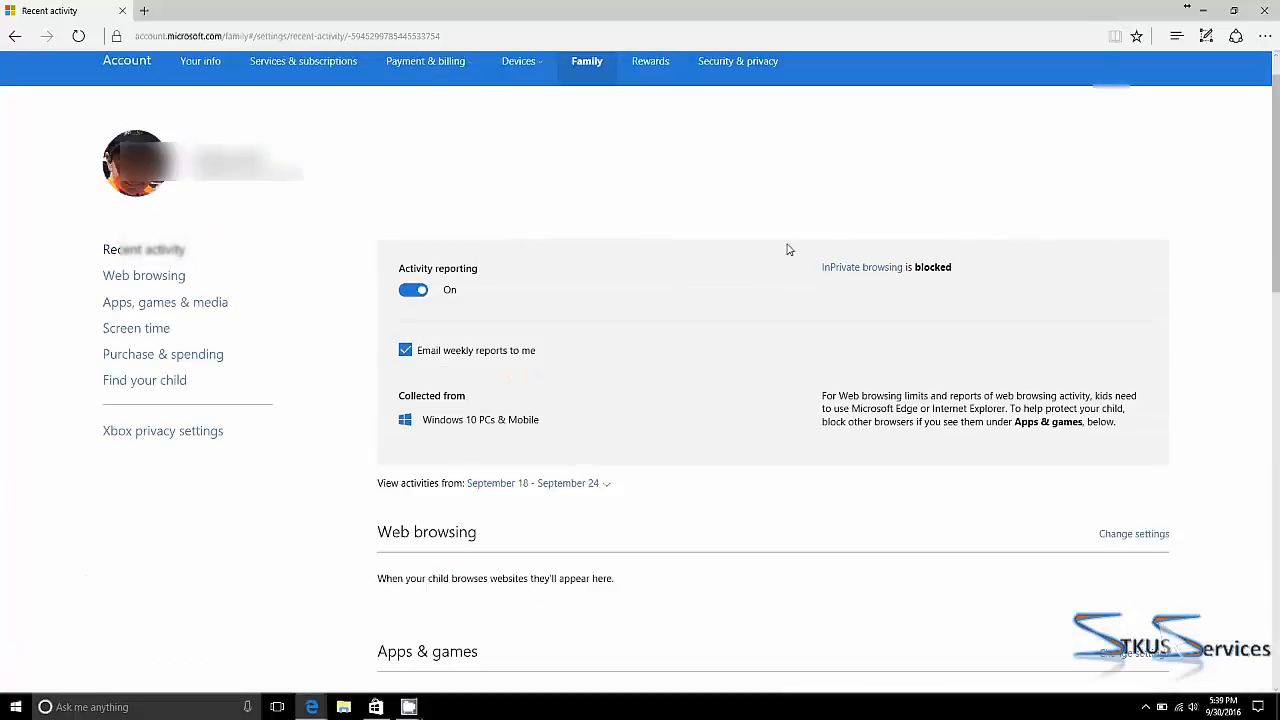
- Review the child's web browsing restrictions and the apps, games & media limits
left_click(144, 276)
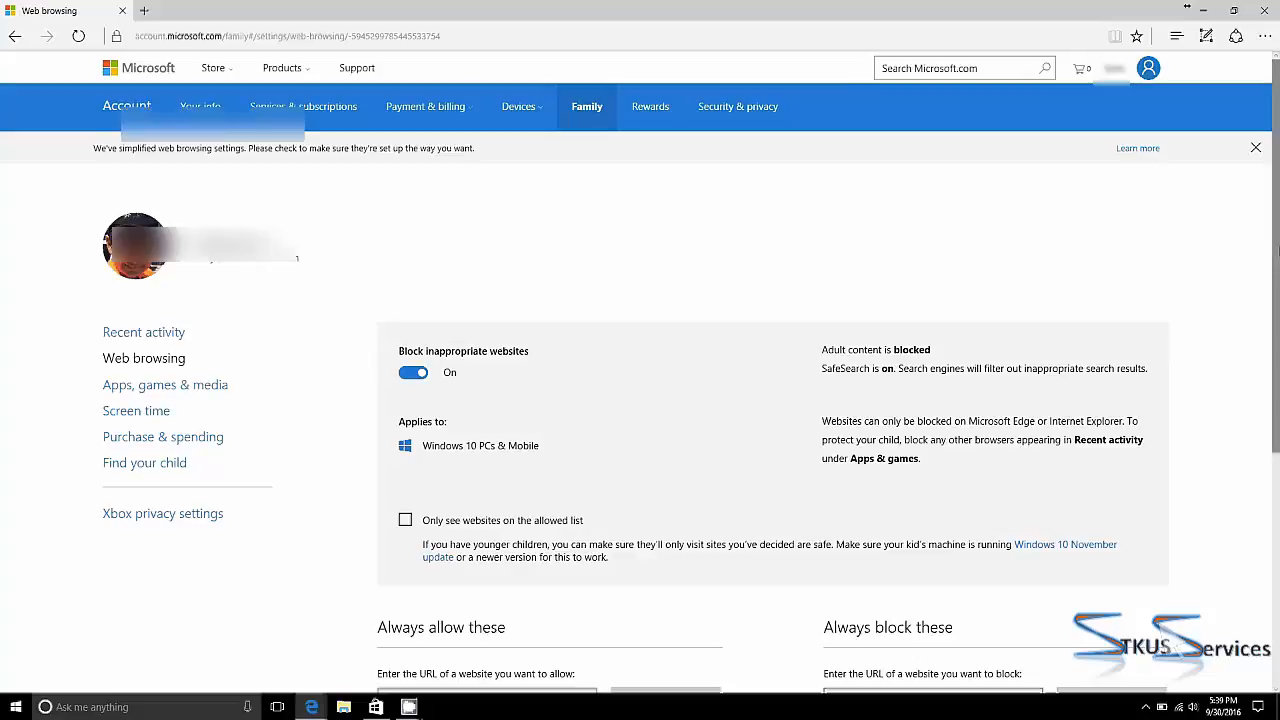
left_click_drag(1278, 250, 1275, 413)
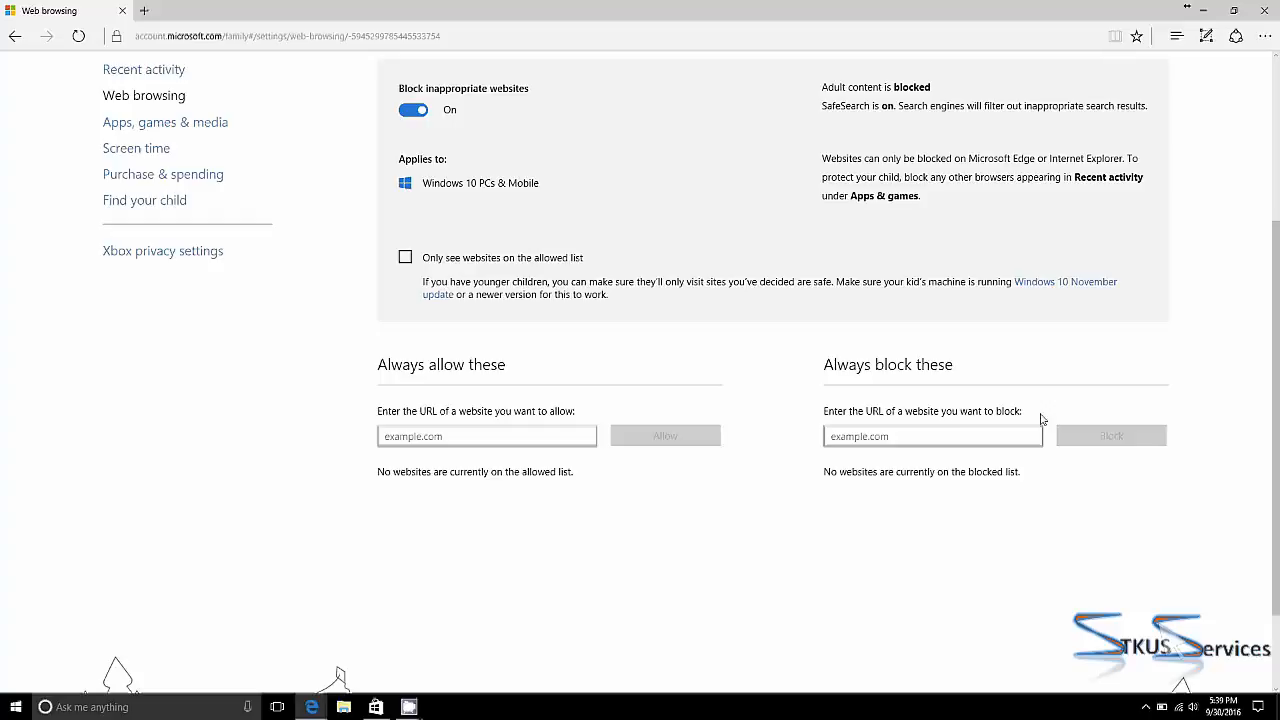
left_click(205, 123)
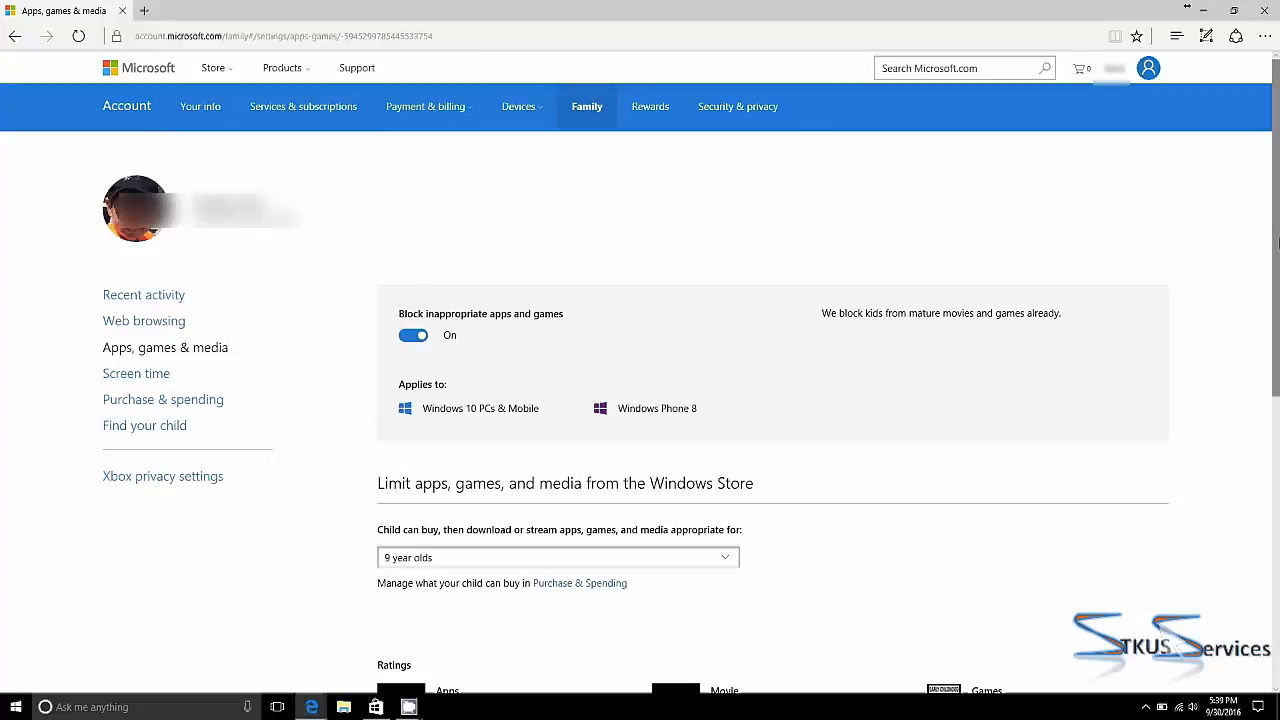
left_click_drag(1277, 240, 1268, 350)
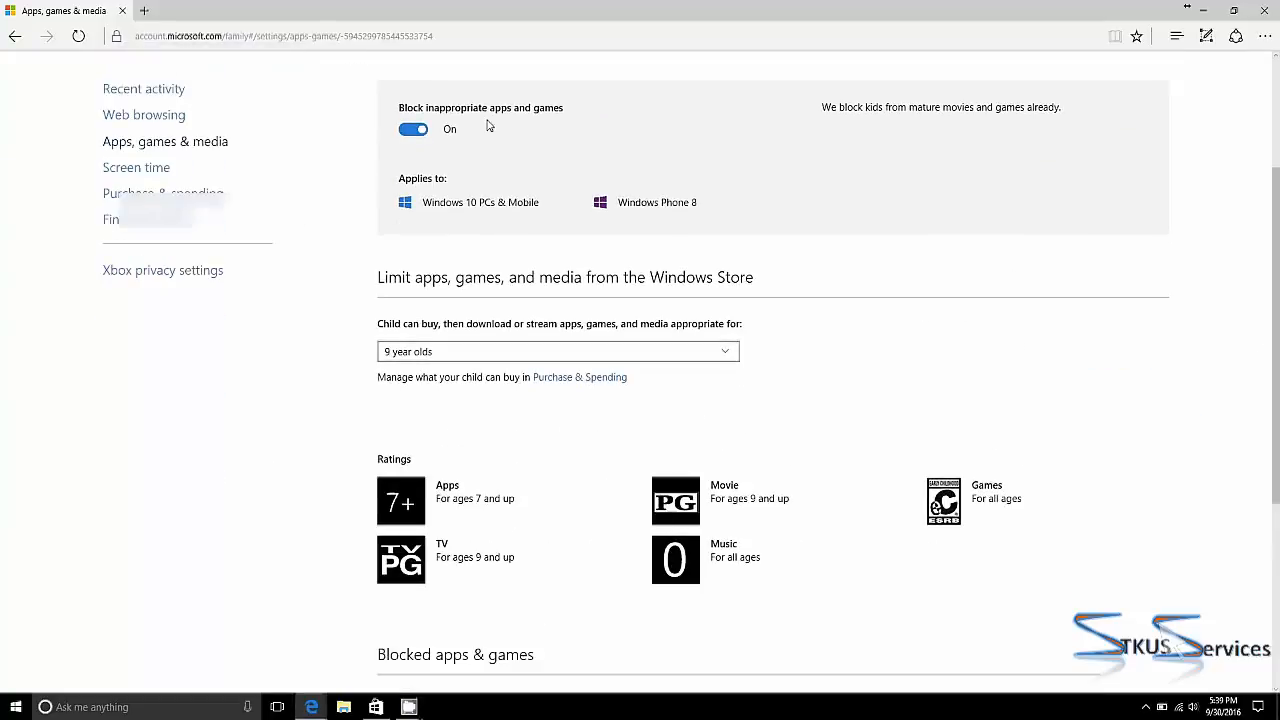
- Review the child's screen time schedule and the purchase & spending settings
left_click(134, 173)
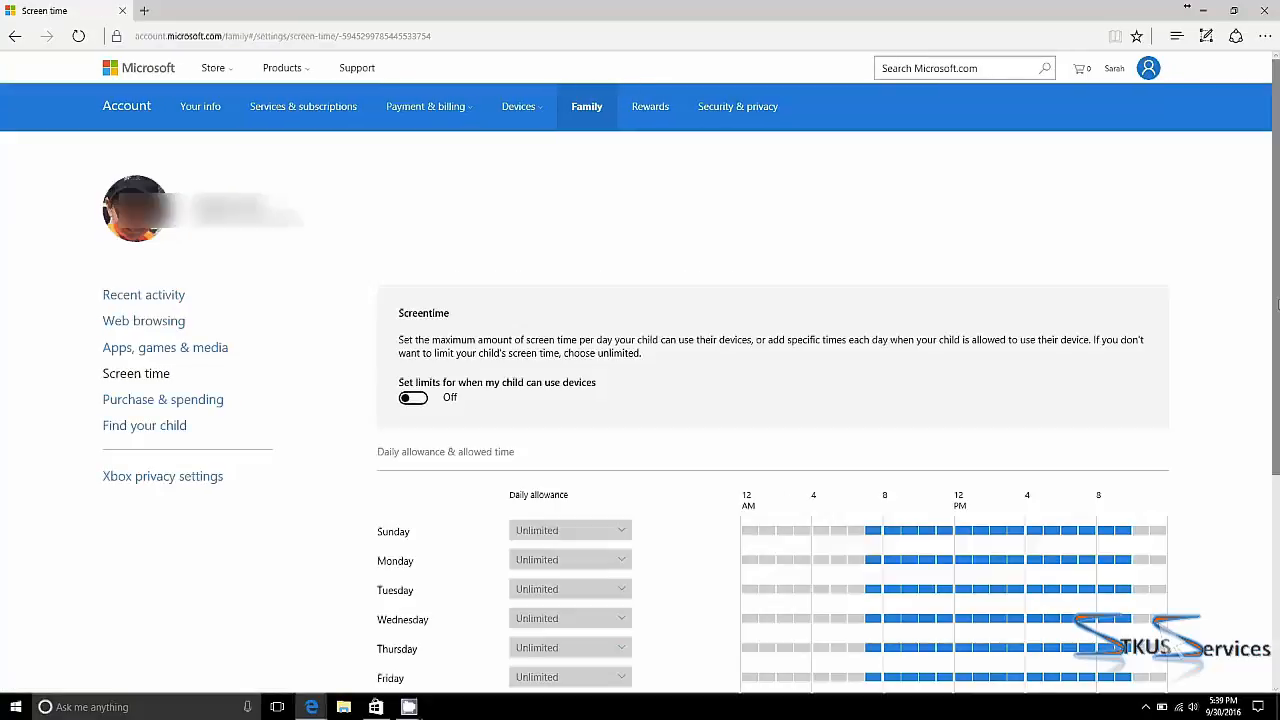
left_click_drag(1277, 305, 1263, 437)
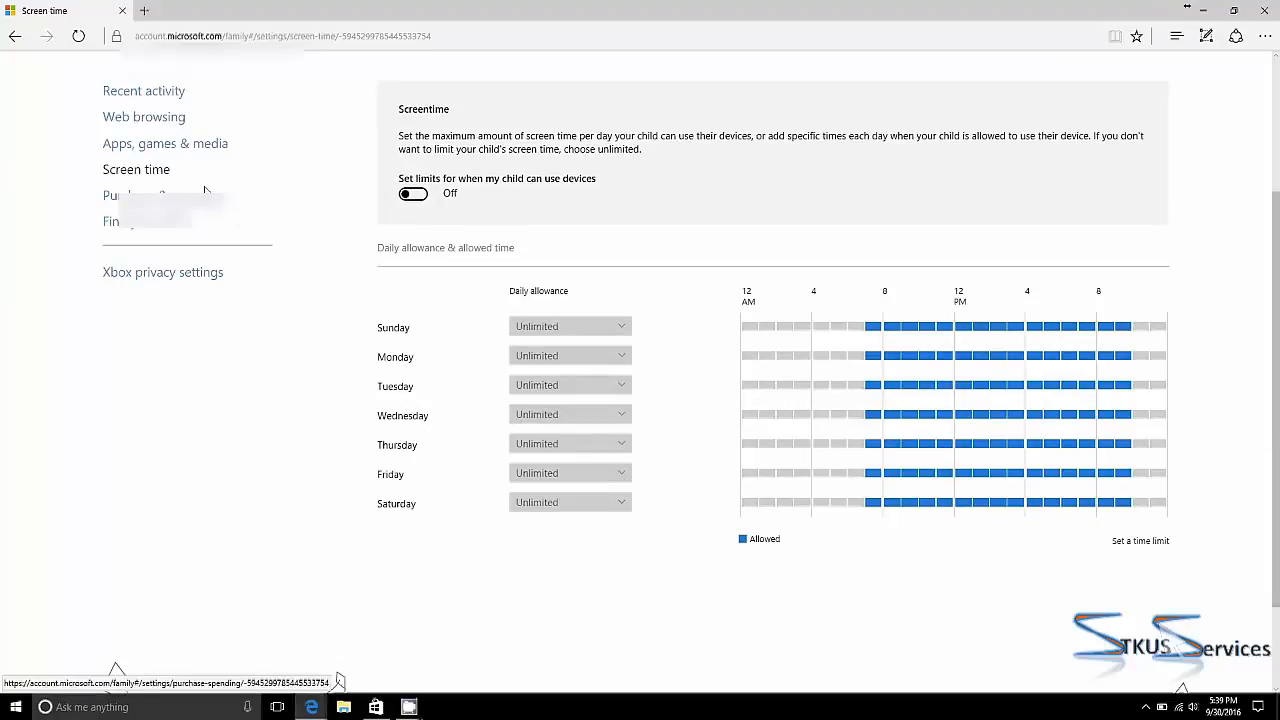
left_click(205, 192)
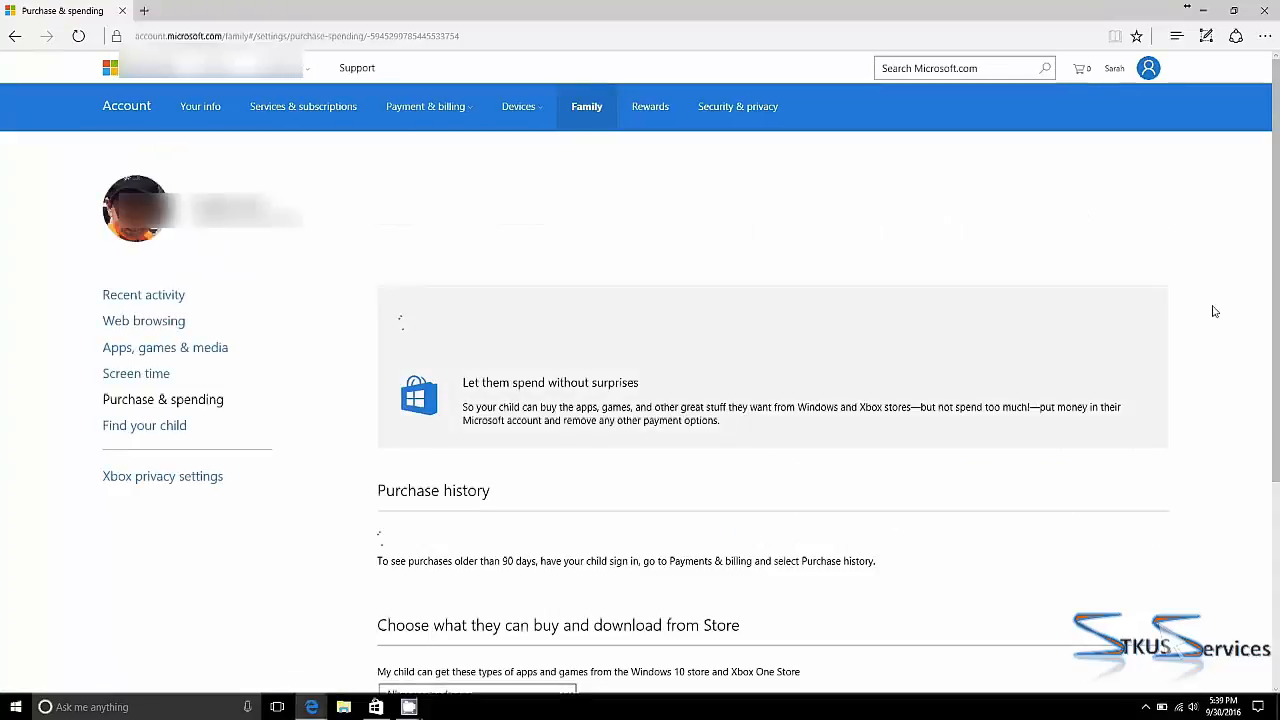
scroll(1262, 380, "down", 1)
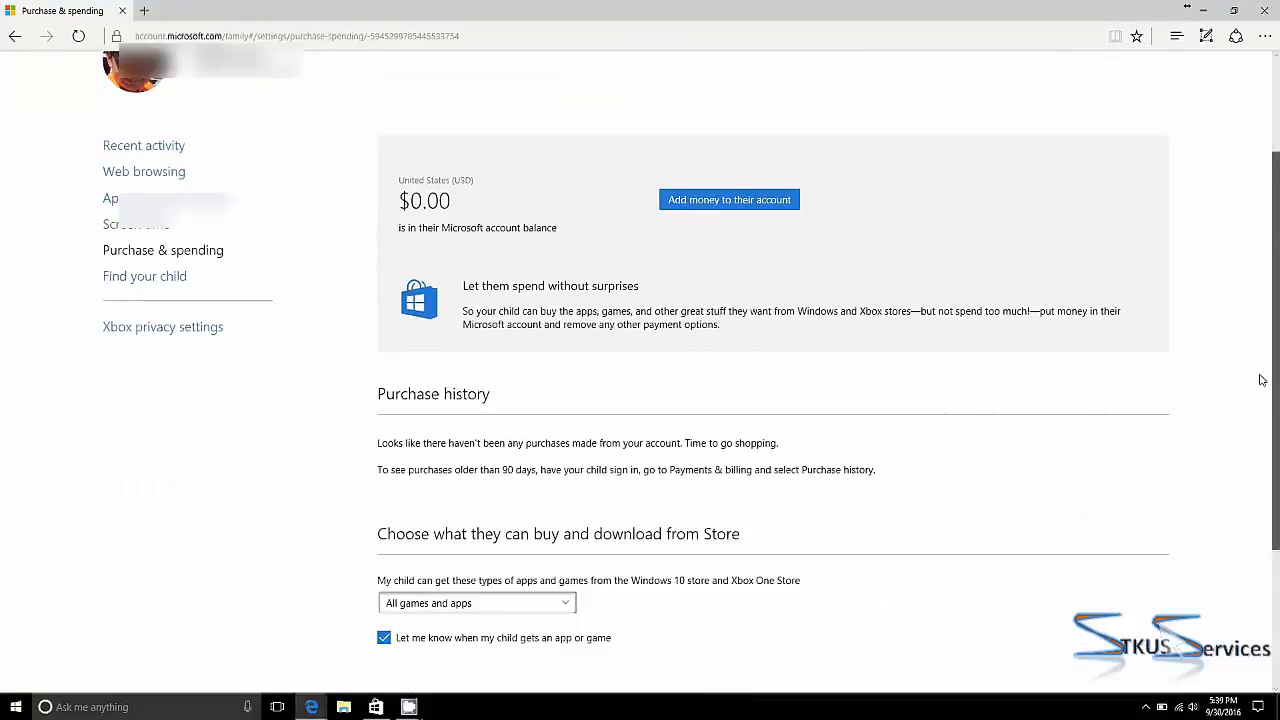
left_click_drag(1261, 378, 1258, 398)
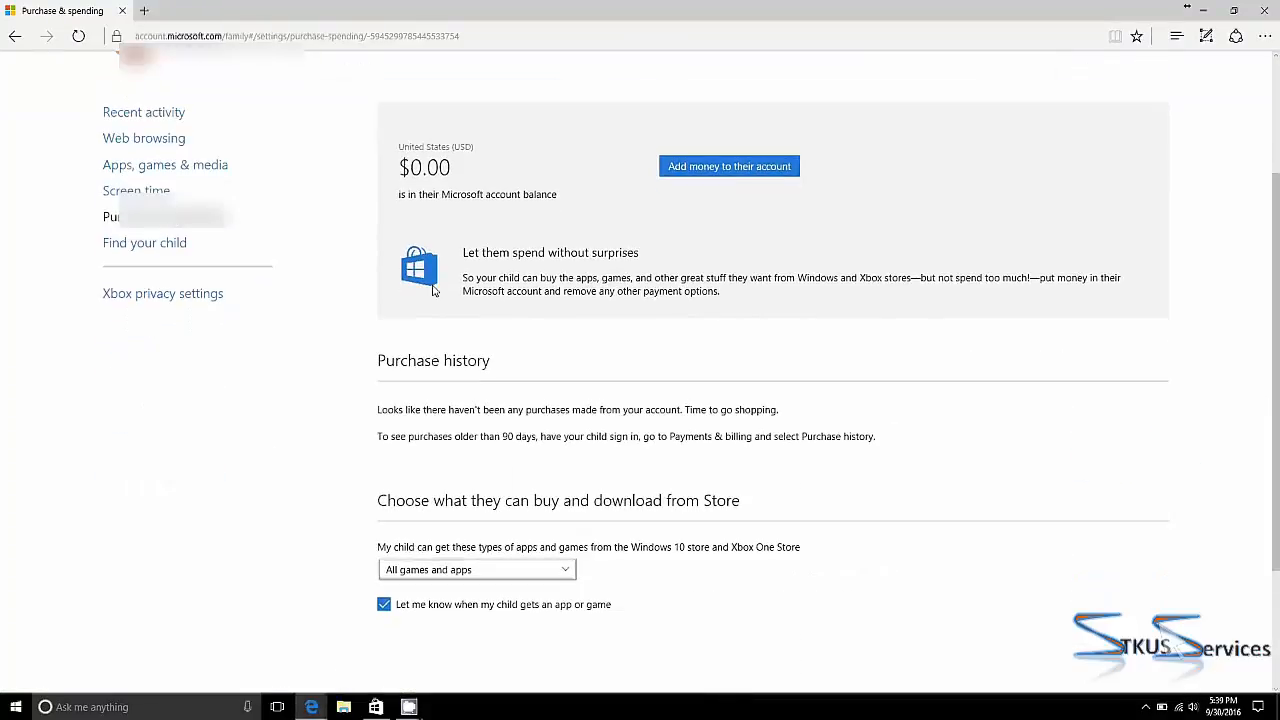
- Examine the Find your child settings for showing the location of the child's device
left_click(171, 243)
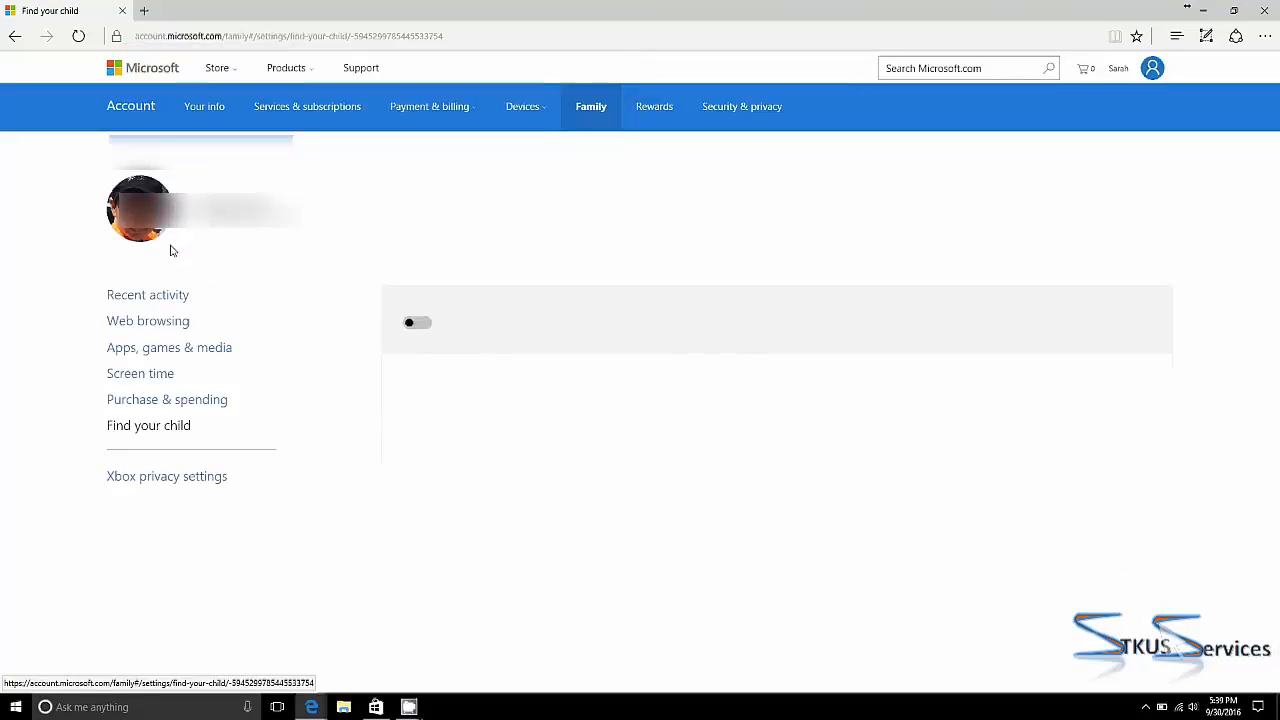
left_click_drag(1277, 330, 1277, 432)
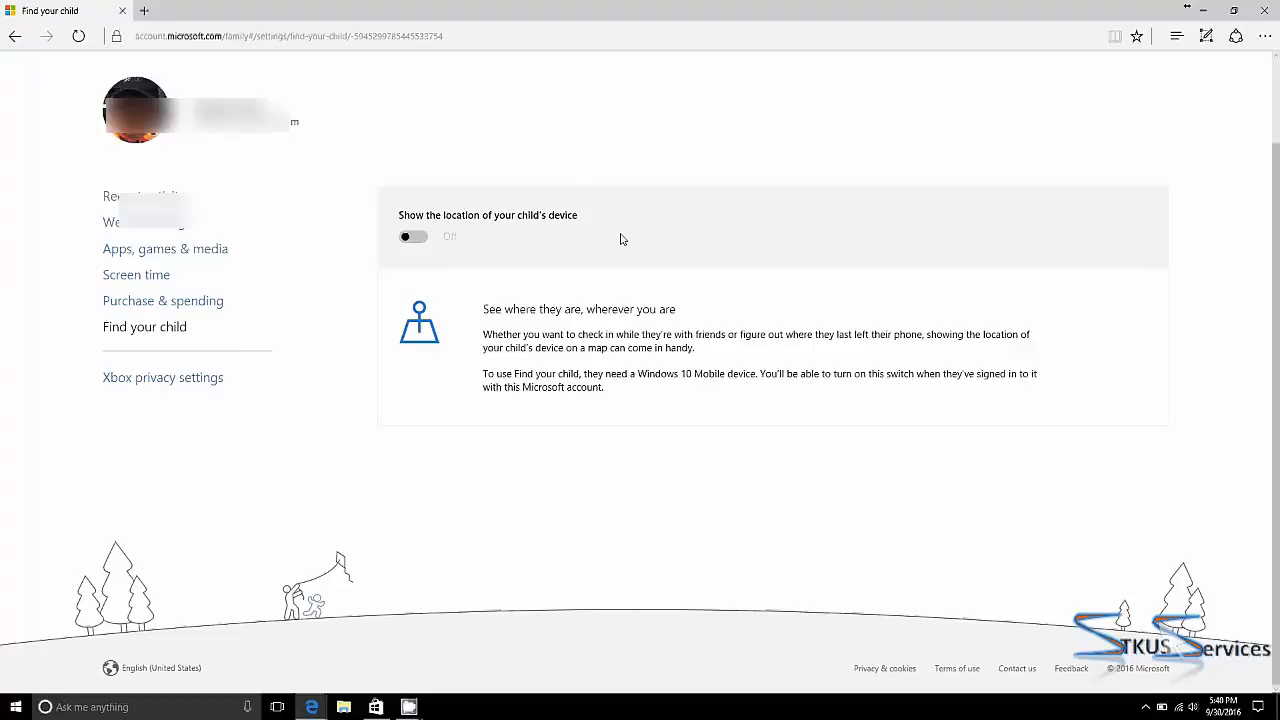
left_click_drag(1276, 373, 1276, 232)
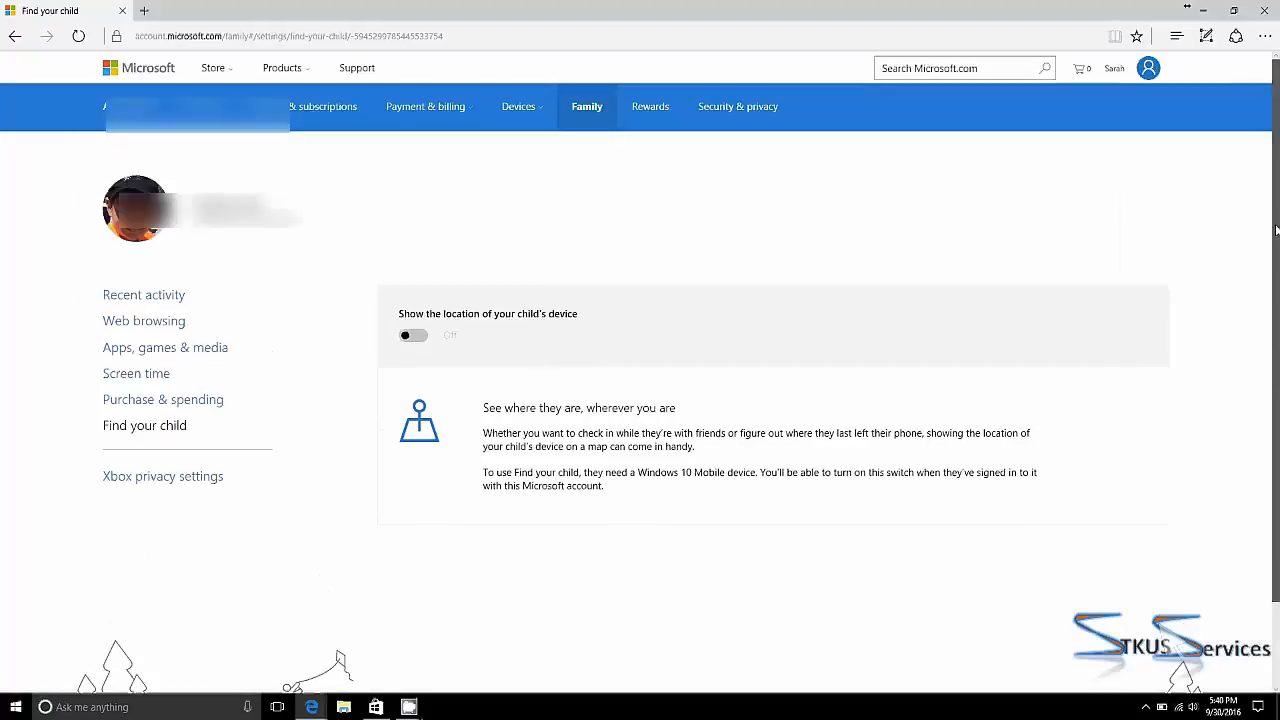